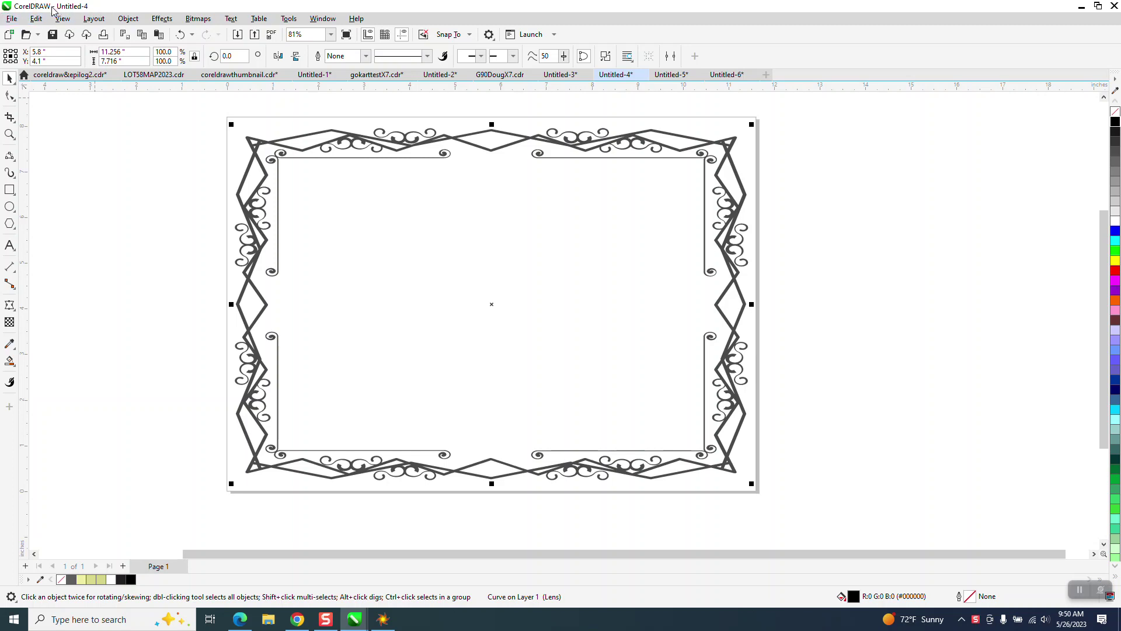
Step: Check which CorelDRAW version and release is installed in the program's About information
left_click(365, 22)
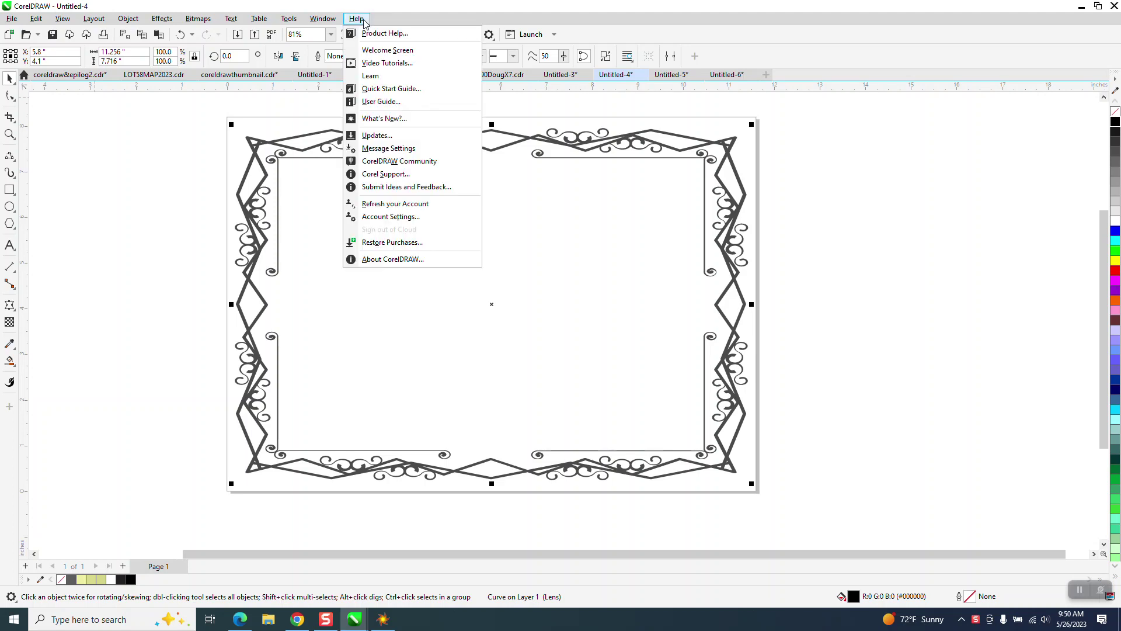
left_click(390, 259)
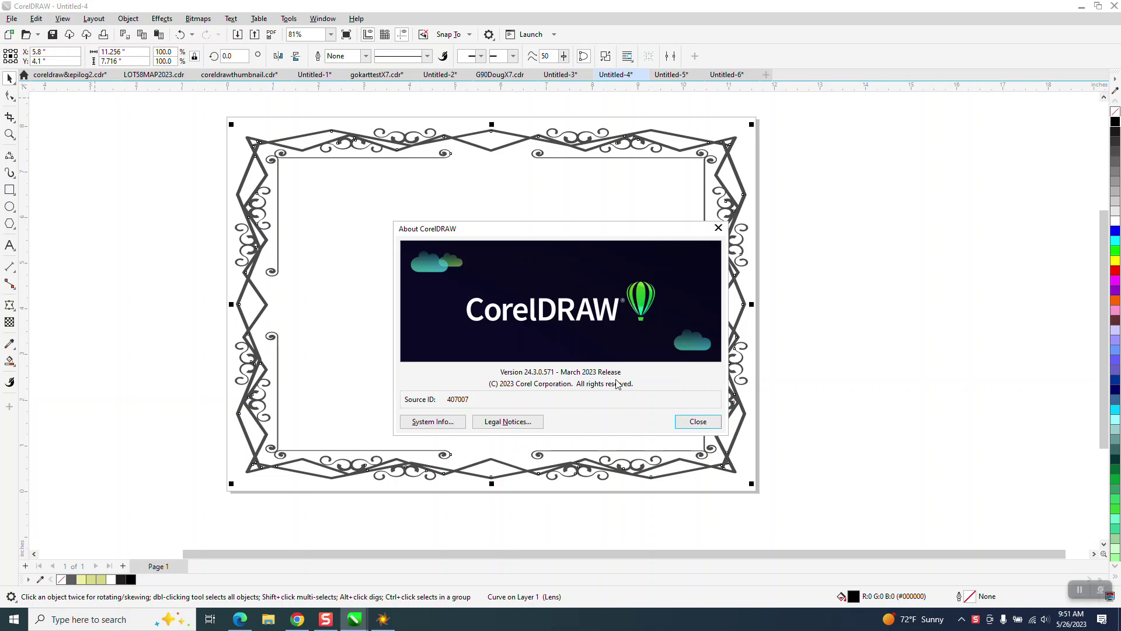
left_click(703, 424)
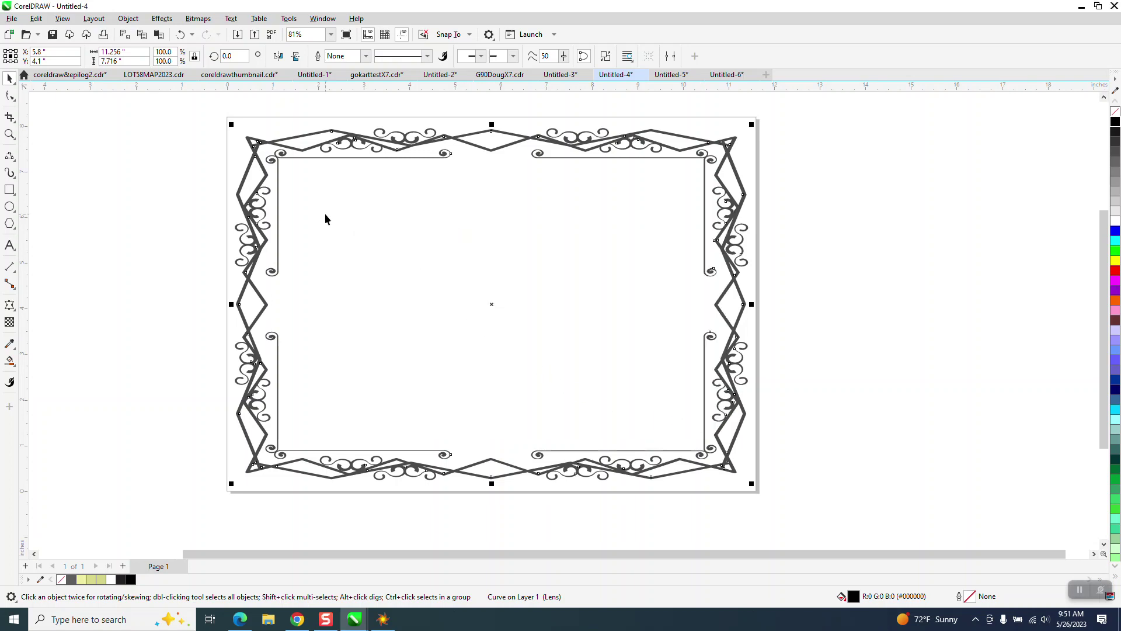
Step: Create a new blank document, and open the 6 x 4 in Pool party event template from the Cards Invitations category
left_click(13, 20)
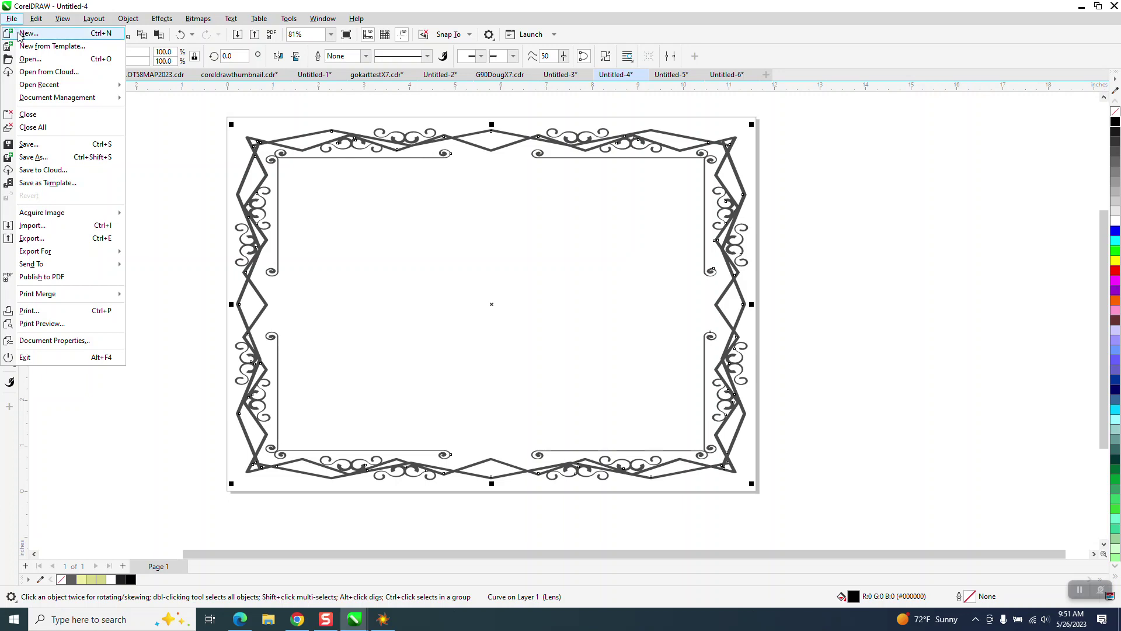
left_click(19, 34)
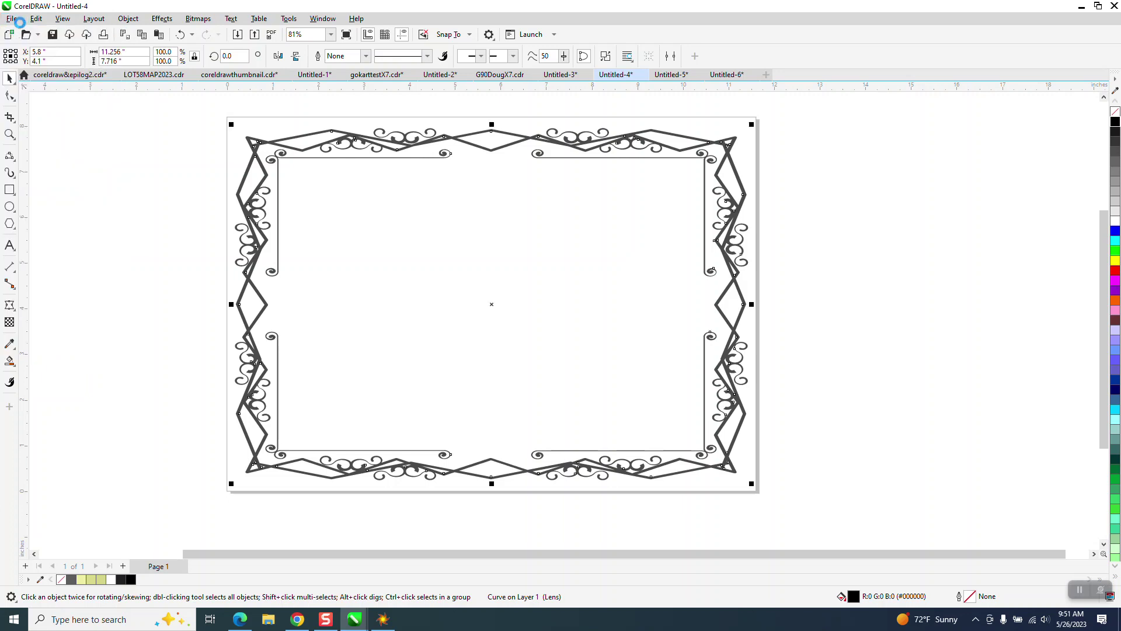
left_click(12, 19)
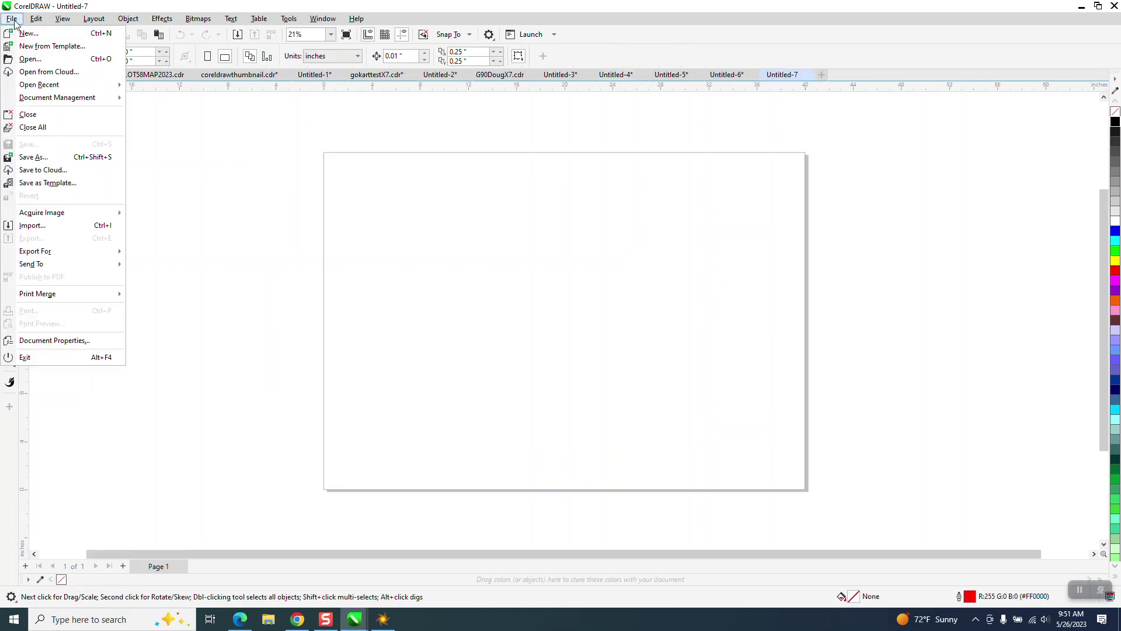
left_click(32, 46)
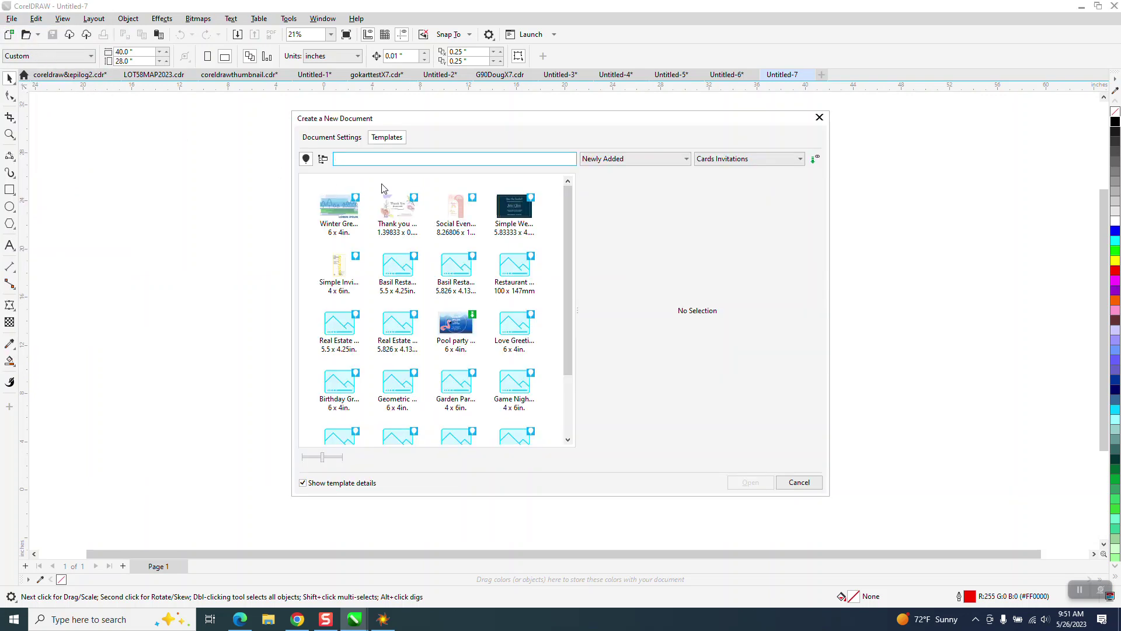
left_click(306, 159)
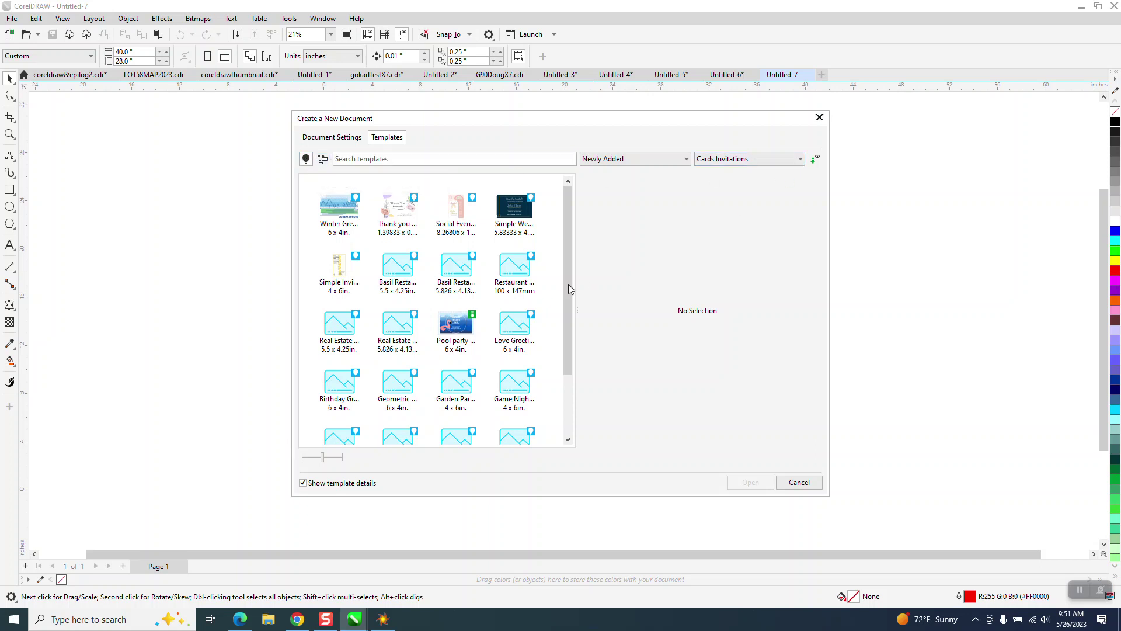
left_click(466, 332)
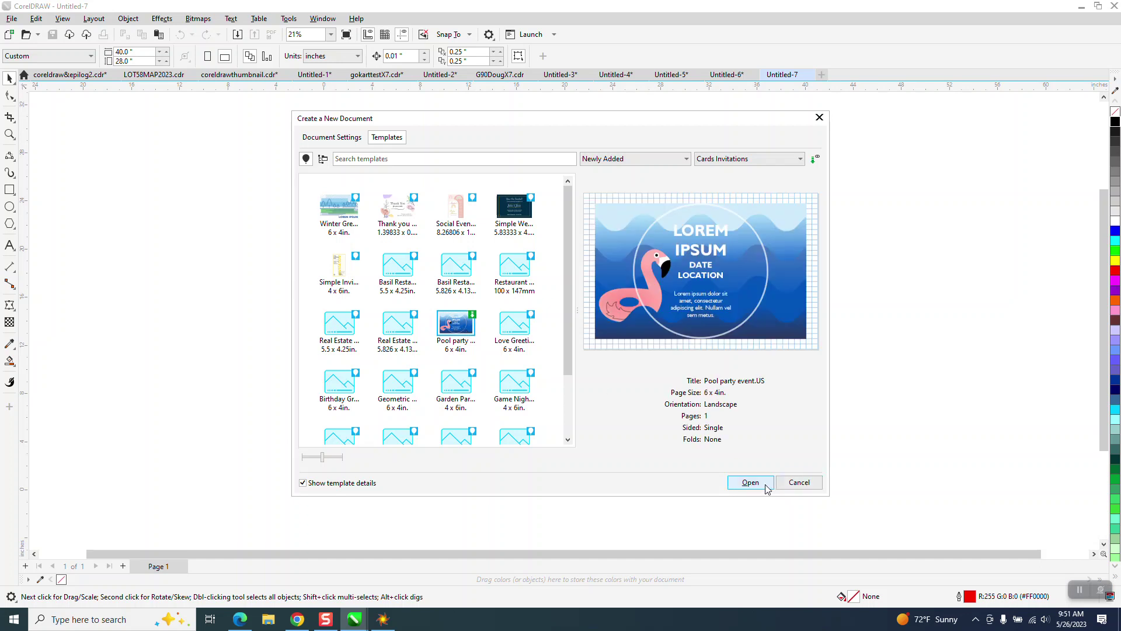
left_click(759, 482)
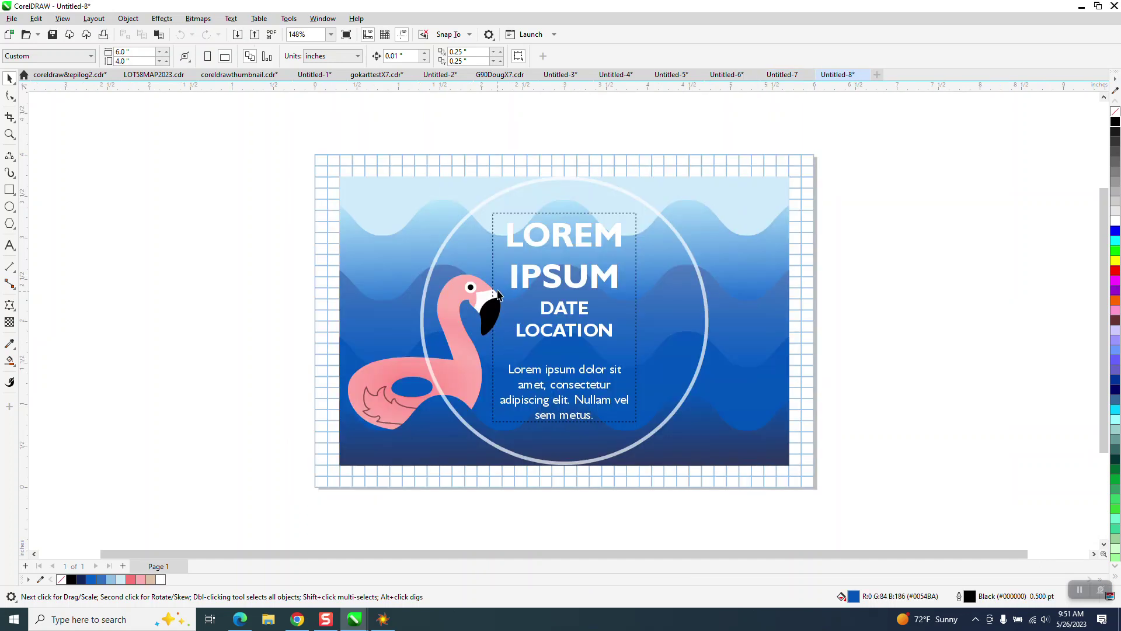
Step: Edit the invitation's paragraph text and delete the LOREM IPSUM, DATE and LOCATION lines above the body paragraph
left_click(558, 250)
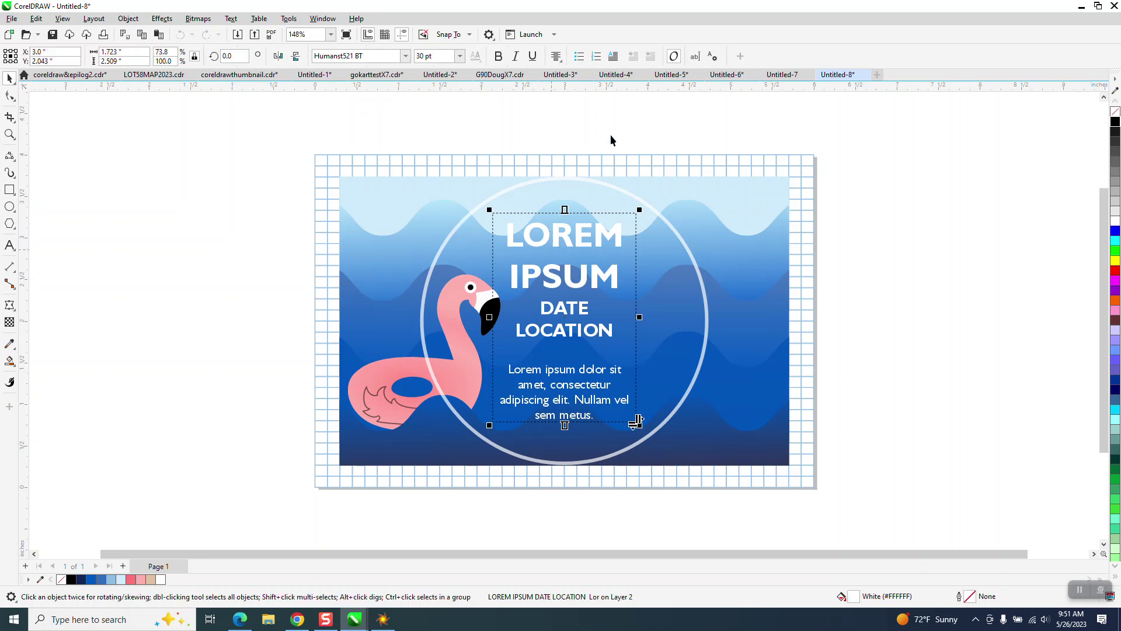
left_click(694, 56)
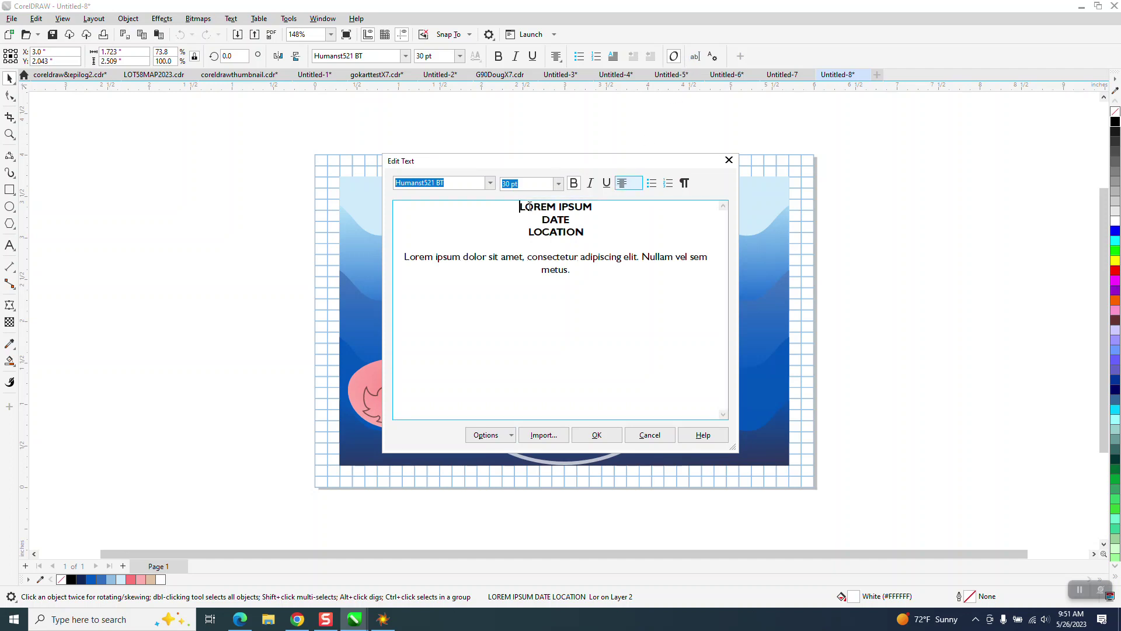
key("Delete")
key("Delete")
key("Delete")
key("Delete")
key("Delete")
key("Delete")
key("Delete")
key("Delete")
key("Delete")
key("Delete")
key("Delete")
key("Delete")
key("Delete")
key("Delete")
key("Delete")
key("Delete")
key("Delete")
key("Delete")
key("Delete")
key("Delete")
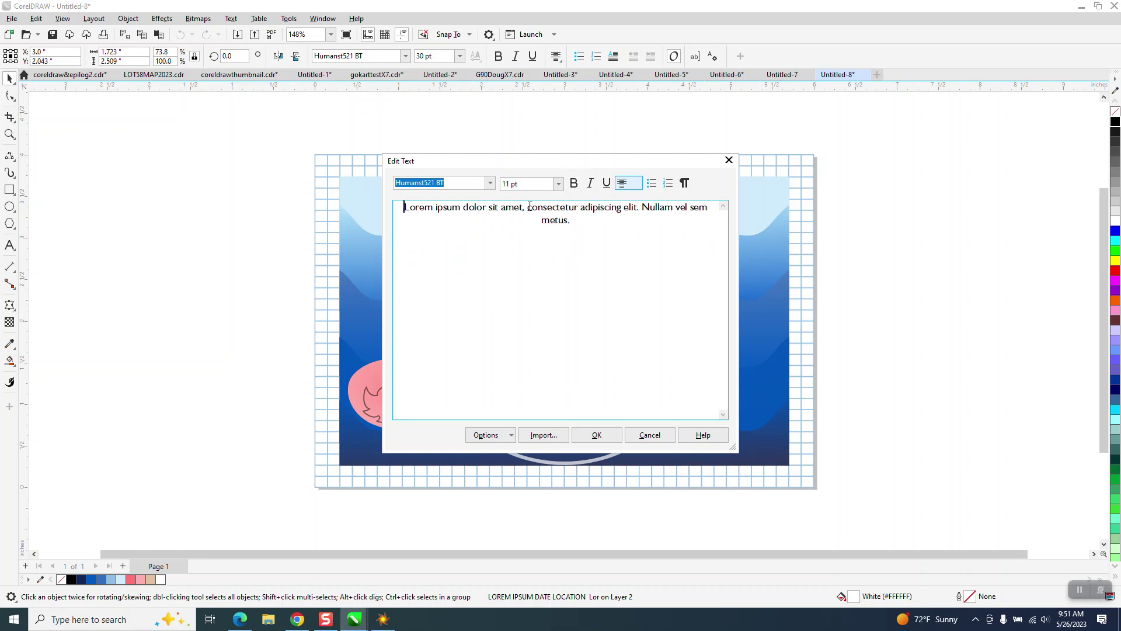
Step: Insert "Come to the Pool" and "party" as two lines above the Lorem ipsum paragraph and apply the text edit
type("Come")
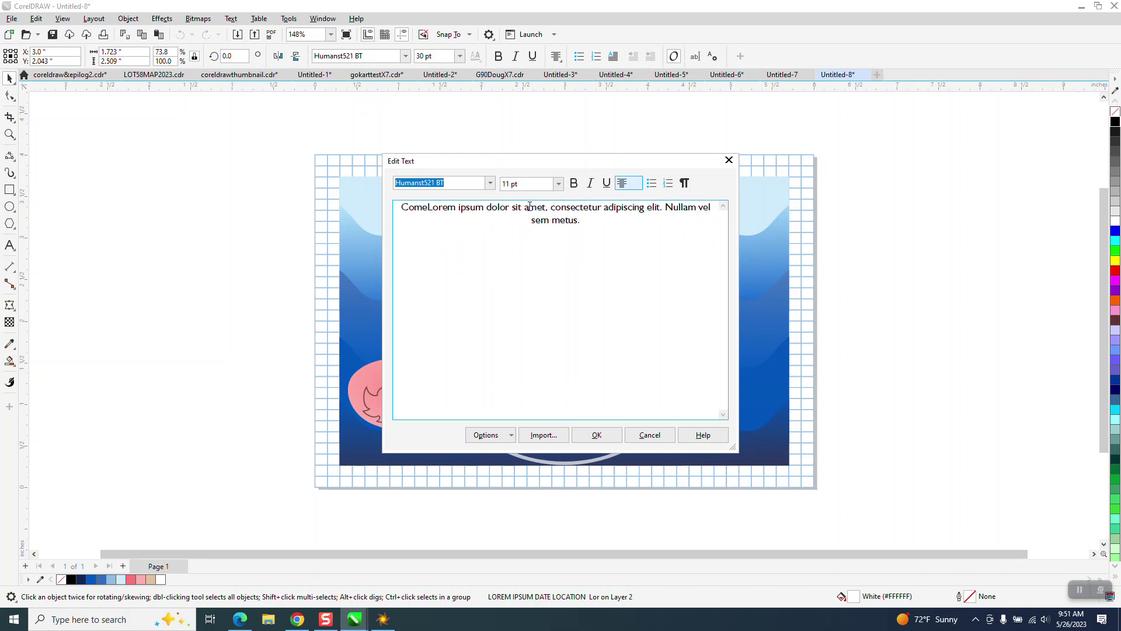
type(" a")
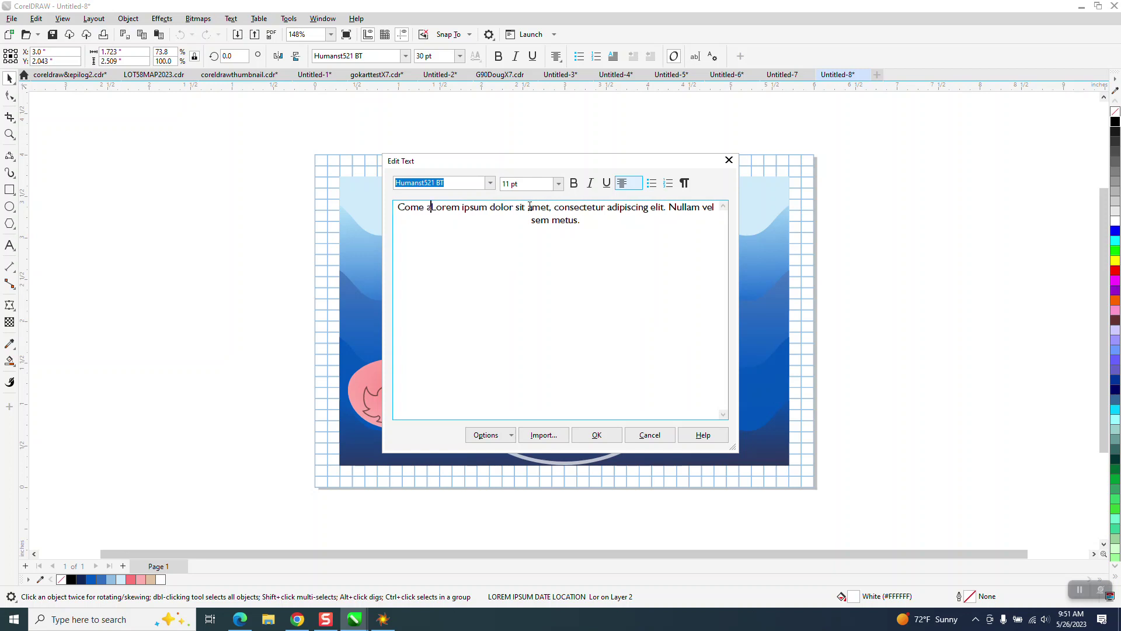
key("BackSpace")
type("to the ")
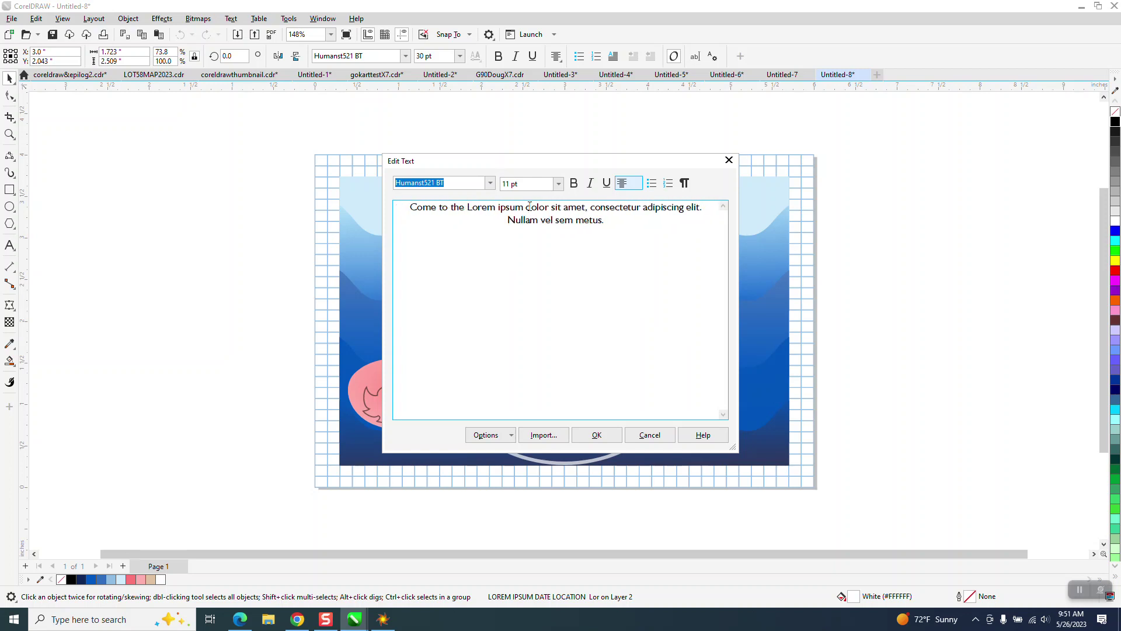
type("Pool")
key("Return")
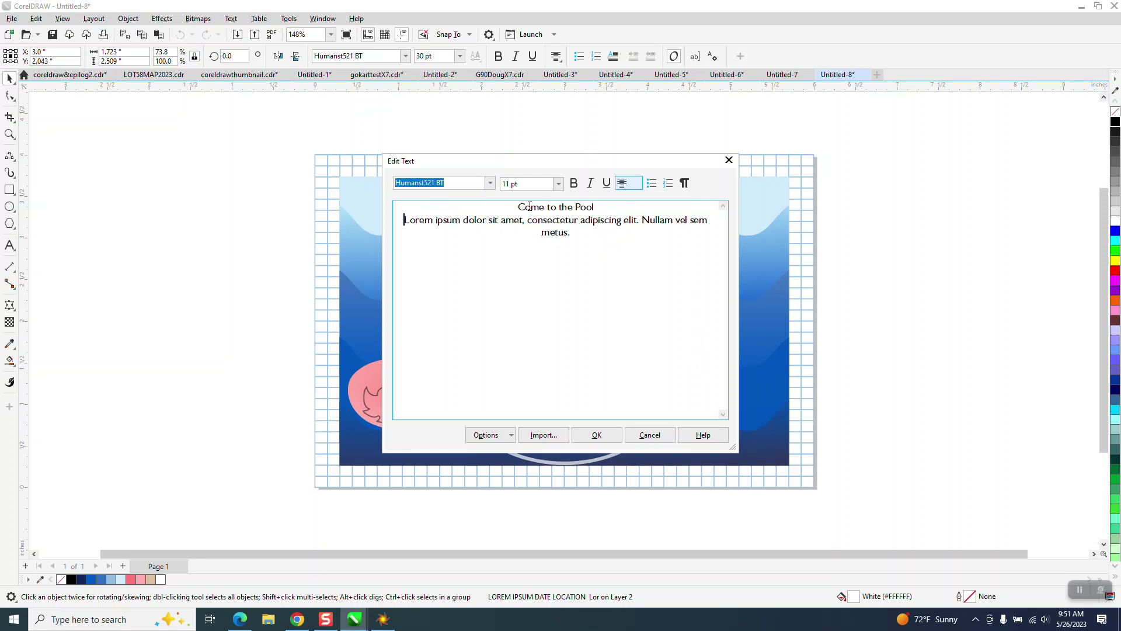
type("party")
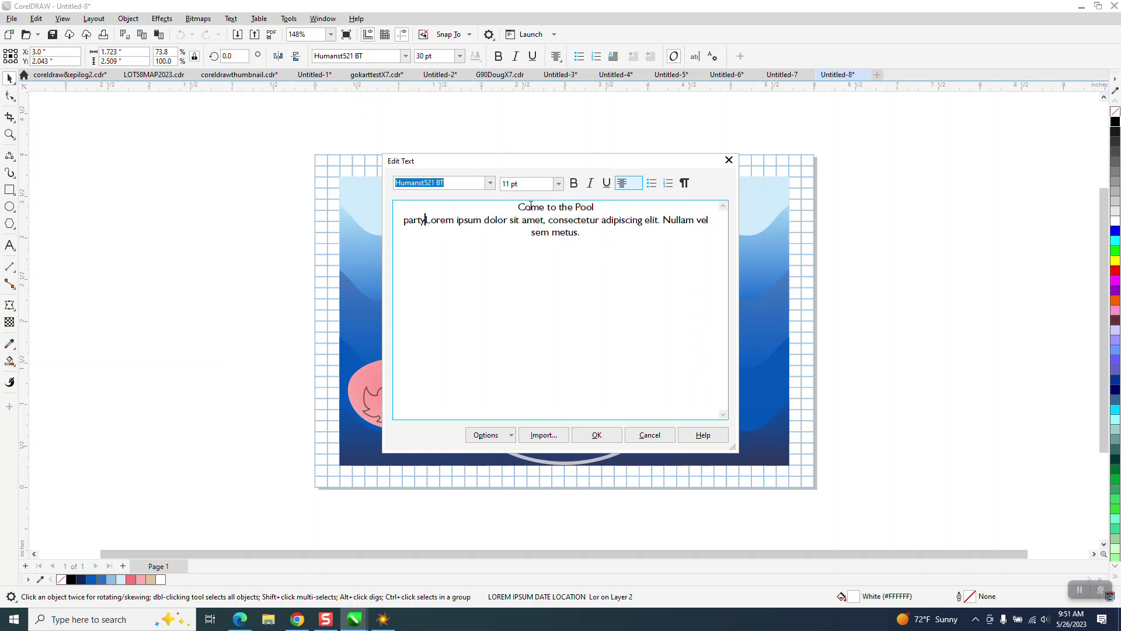
key("Return")
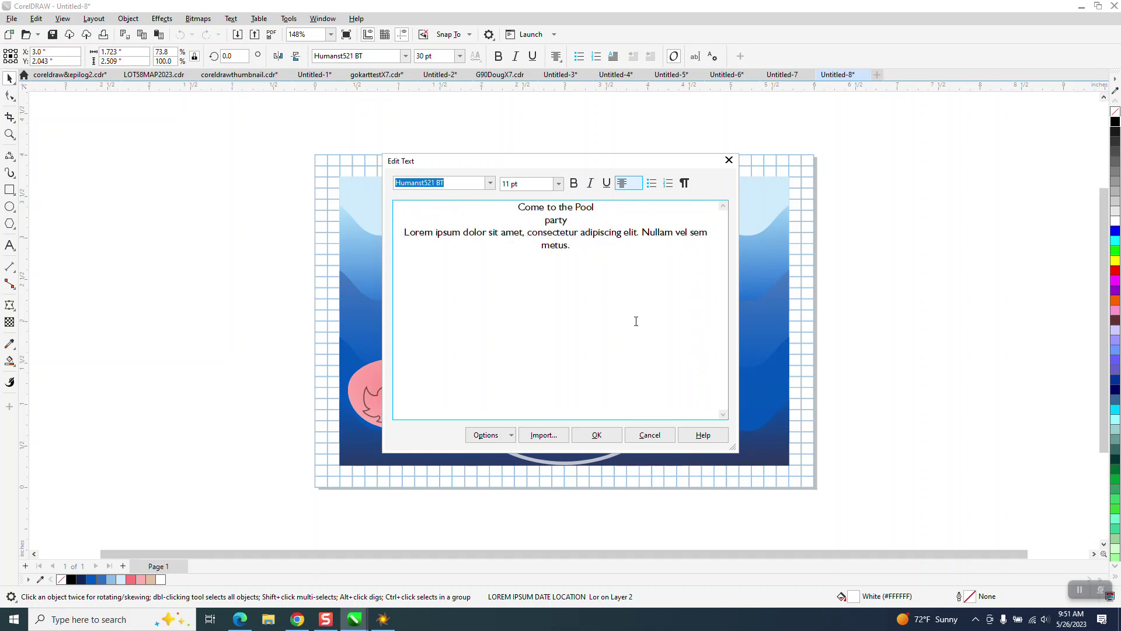
left_click(597, 435)
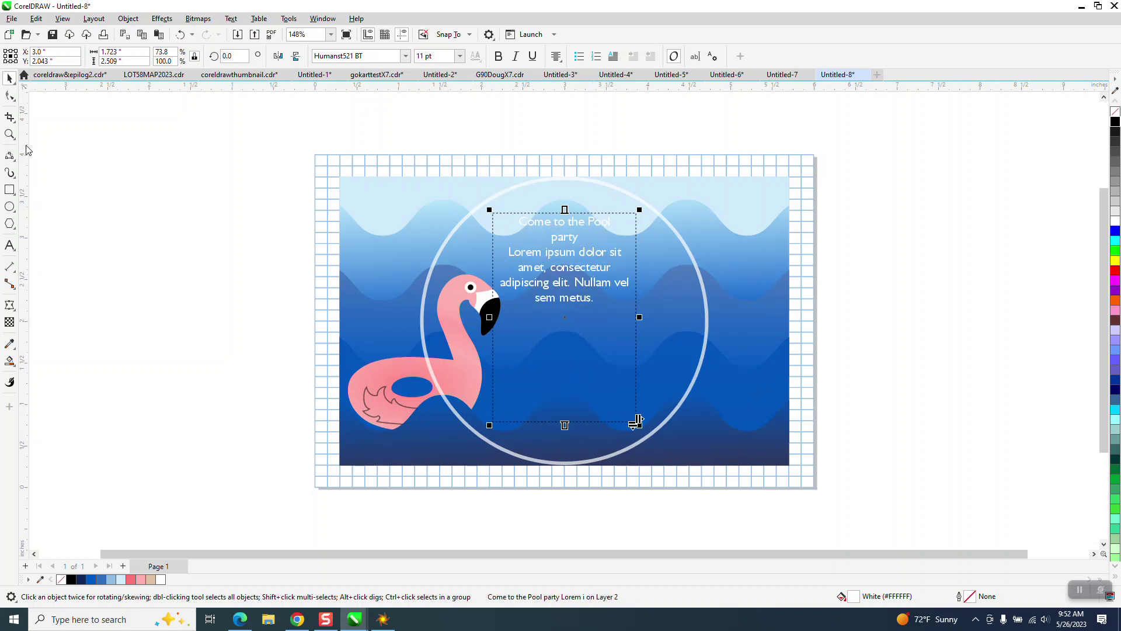
left_click(9, 134)
left_click(530, 338)
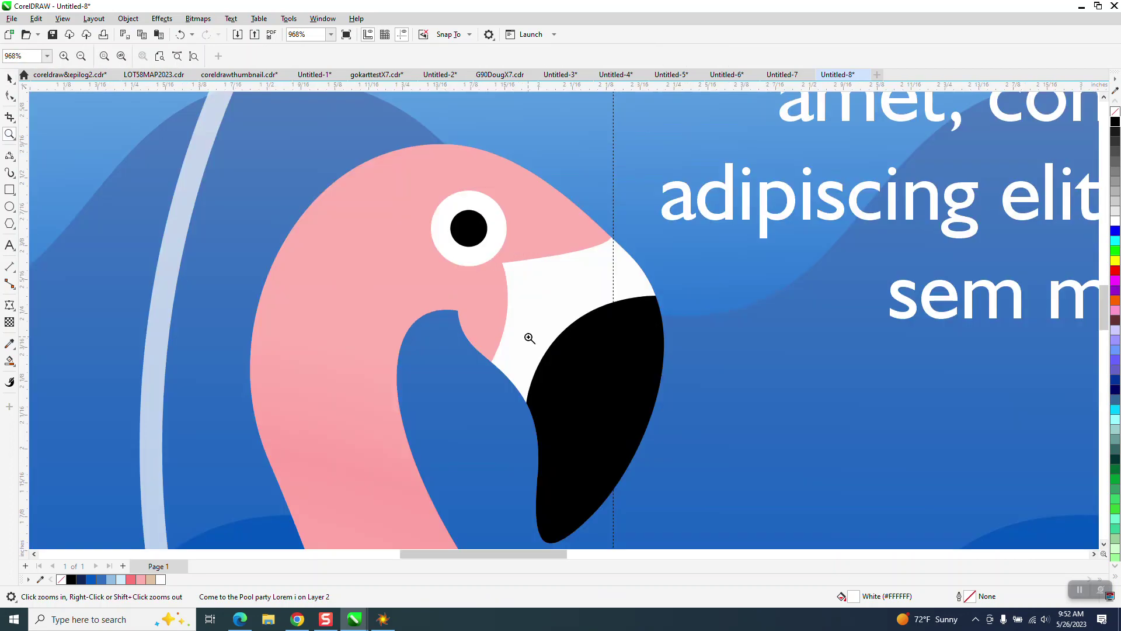
scroll(460, 272, "down", 5)
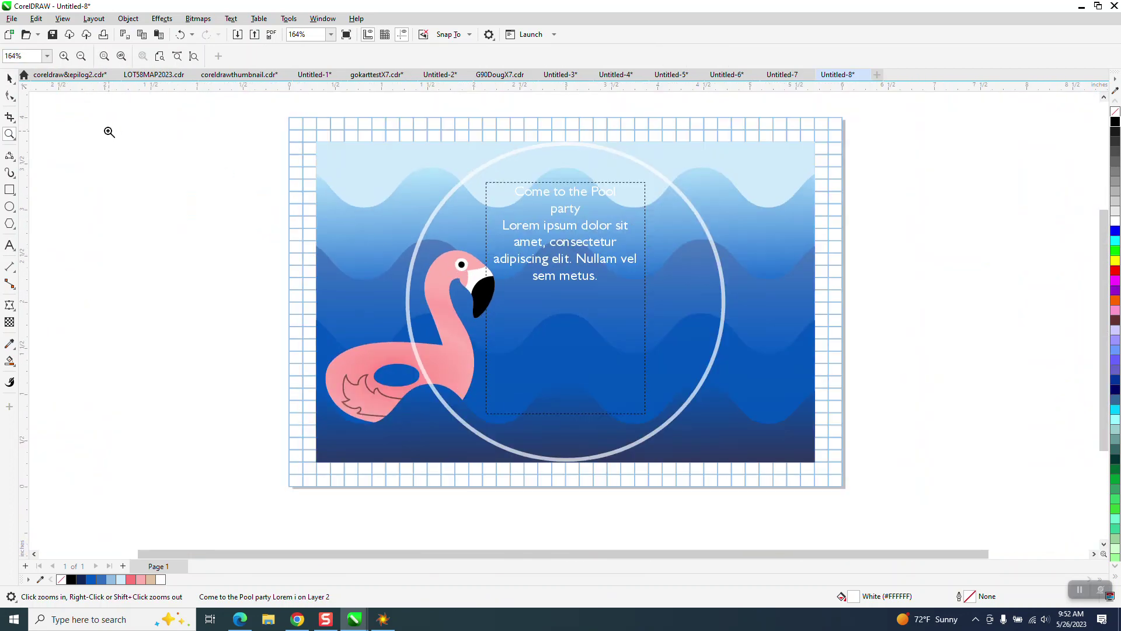
key("space")
left_click(205, 153)
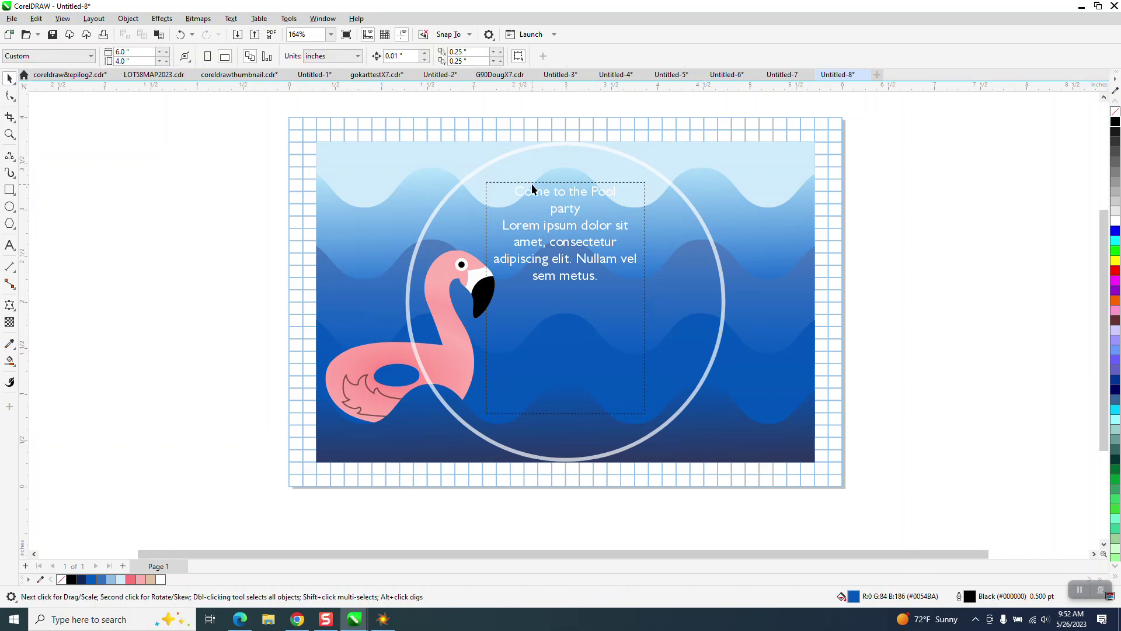
Step: Try a blue fill and a red outline on the large circle, and undo both colour changes
left_click_drag(462, 183, 643, 194)
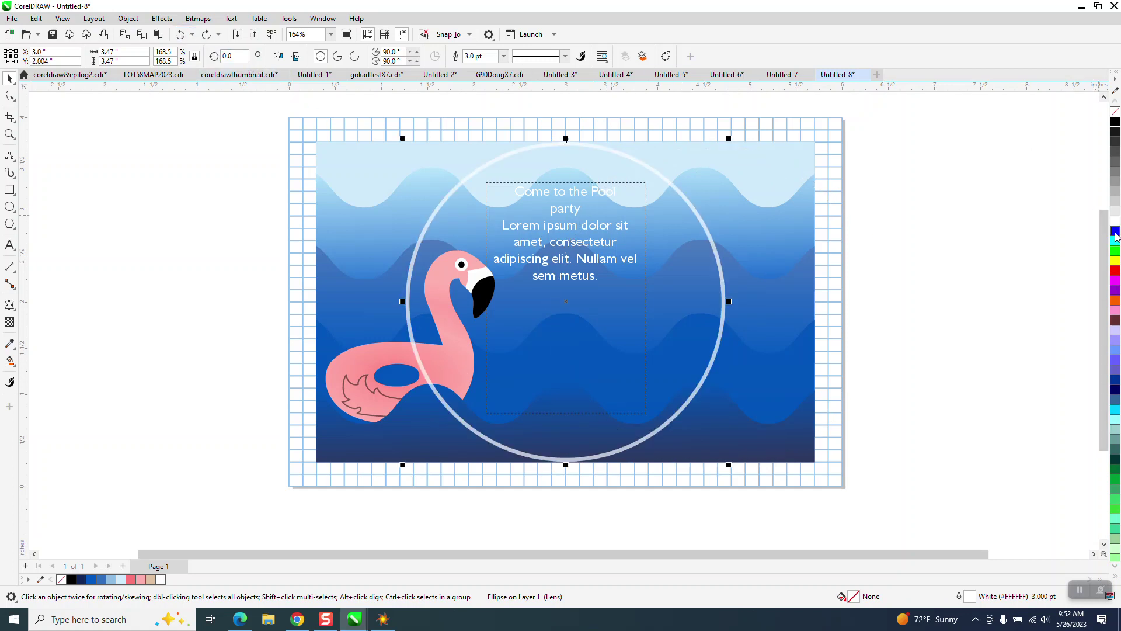
left_click(1115, 233)
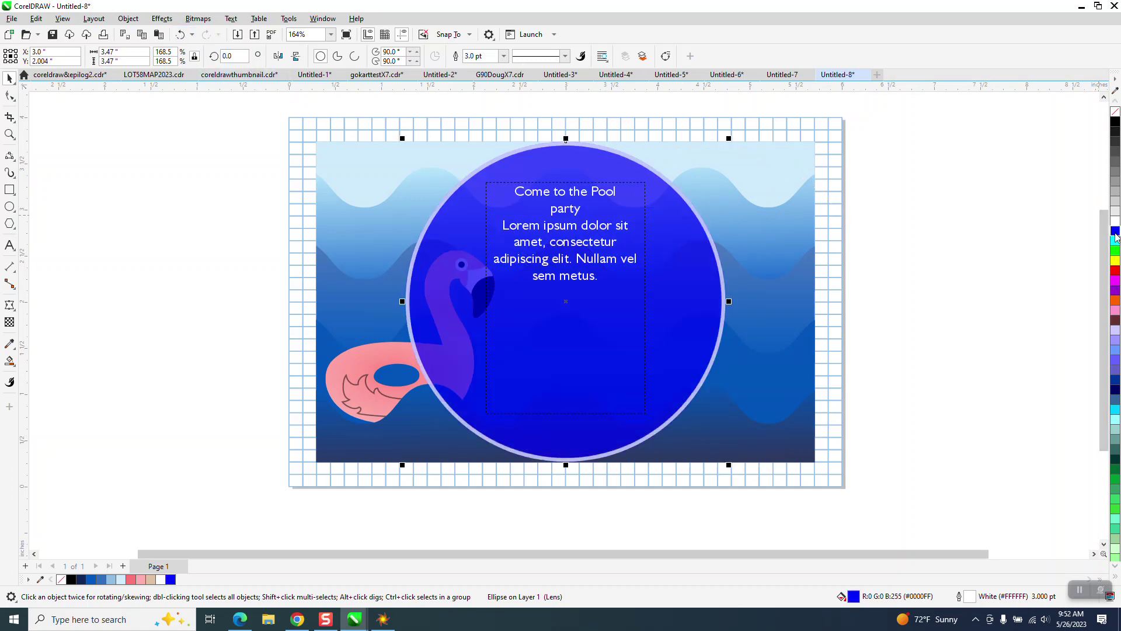
right_click(1116, 273)
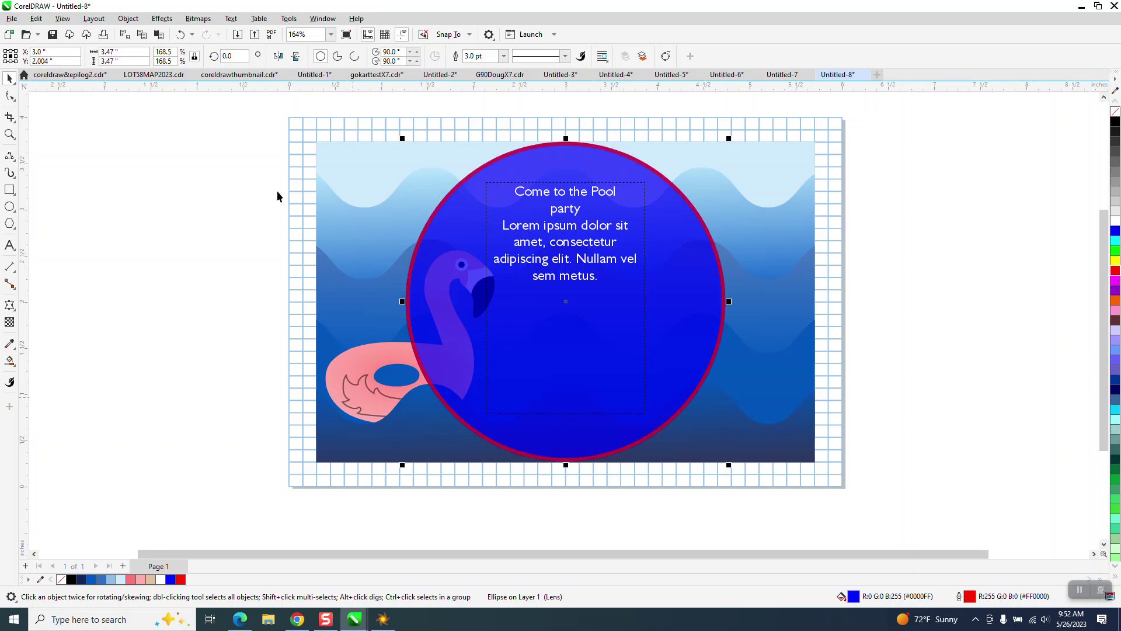
left_click(180, 35)
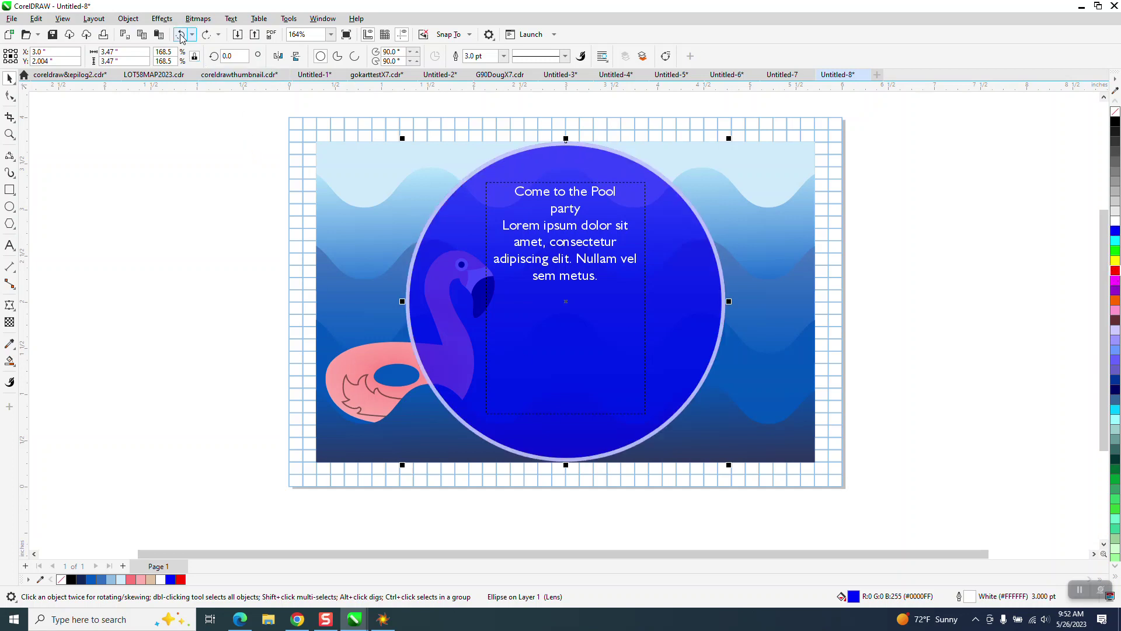
left_click(181, 35)
Step: Try a red fill on the flamingo group, and undo it
left_click(380, 362)
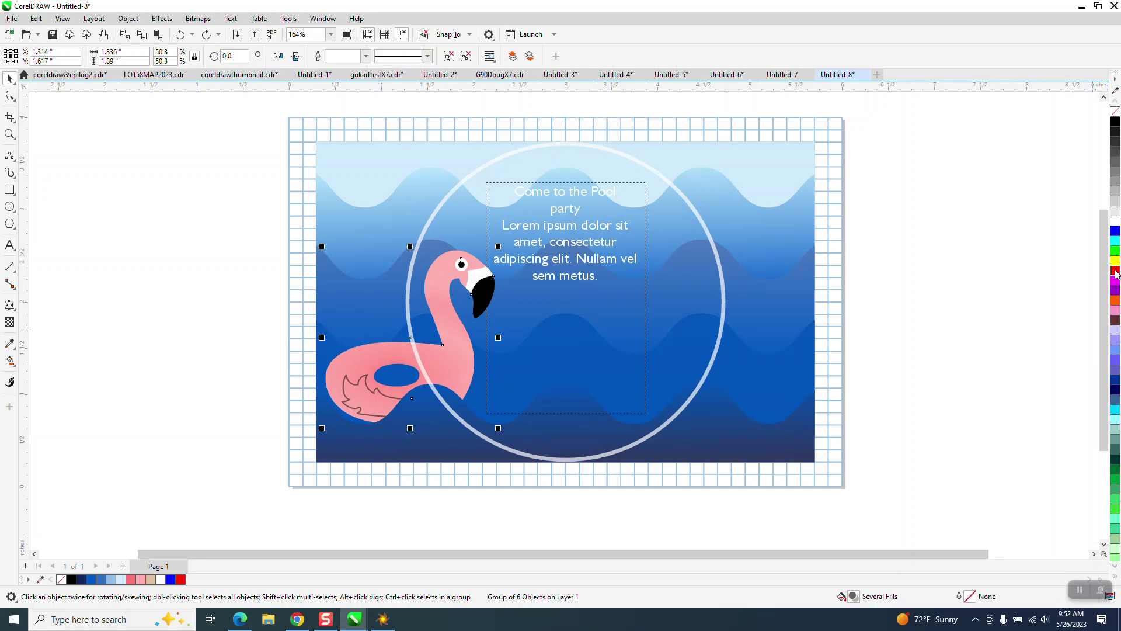
left_click(1115, 273)
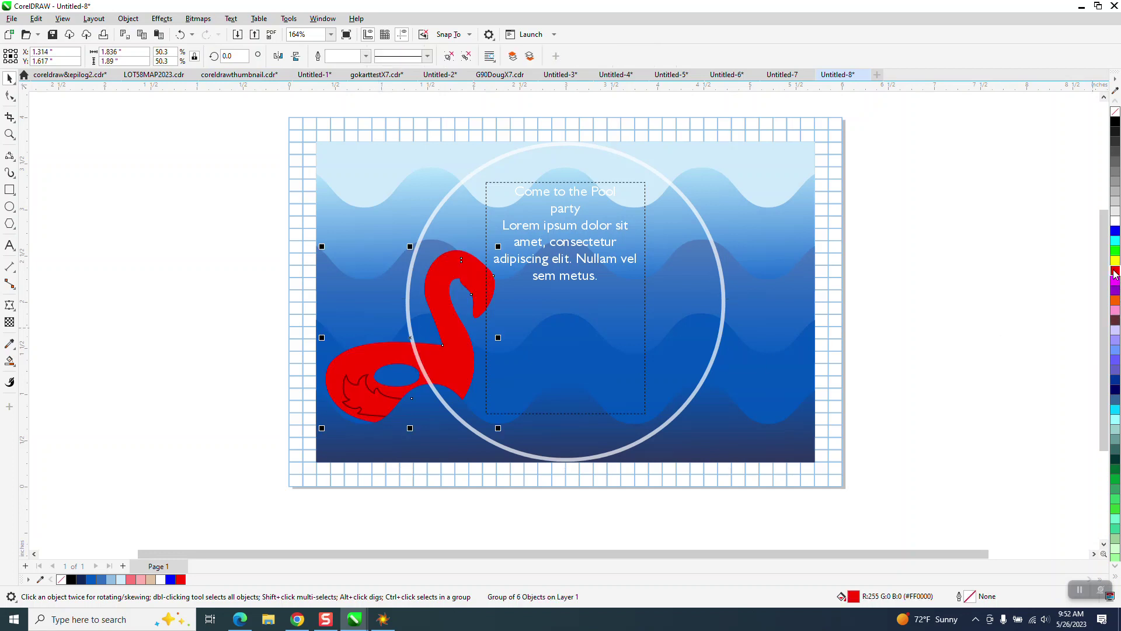
left_click(181, 35)
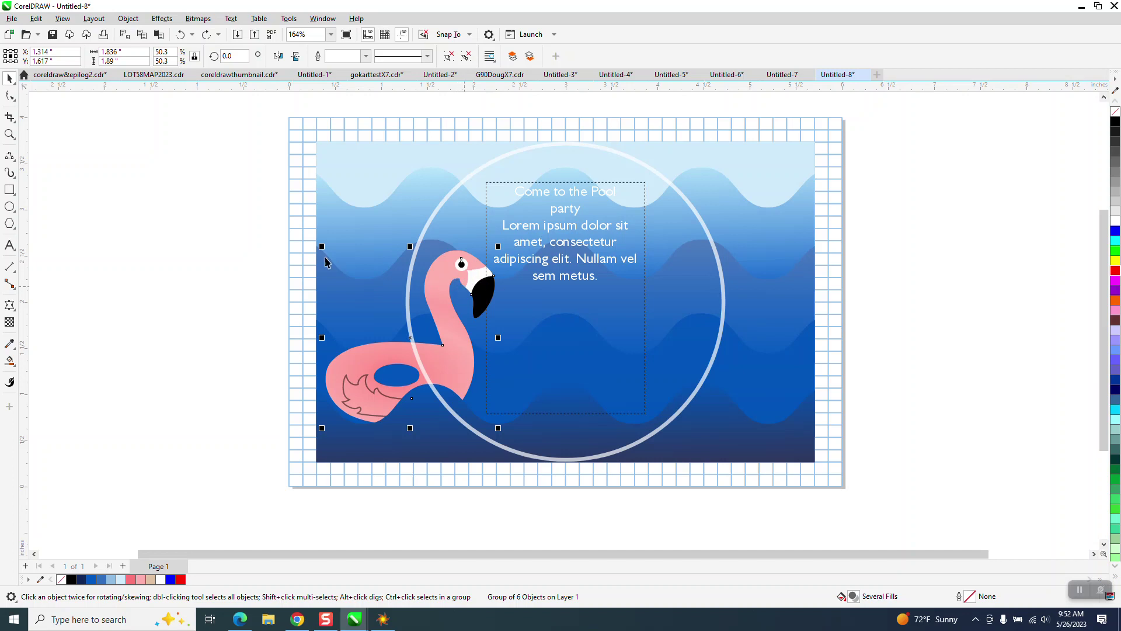
Step: Create a new document from the Professional Achievement certificate template in the Certificates category
left_click(11, 19)
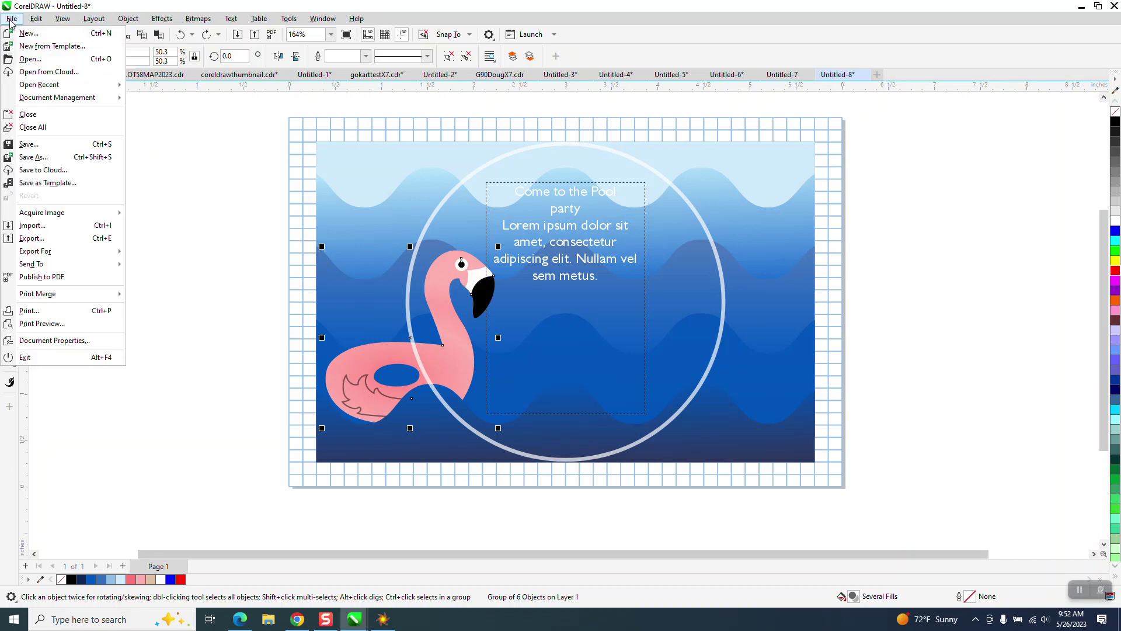
left_click(29, 47)
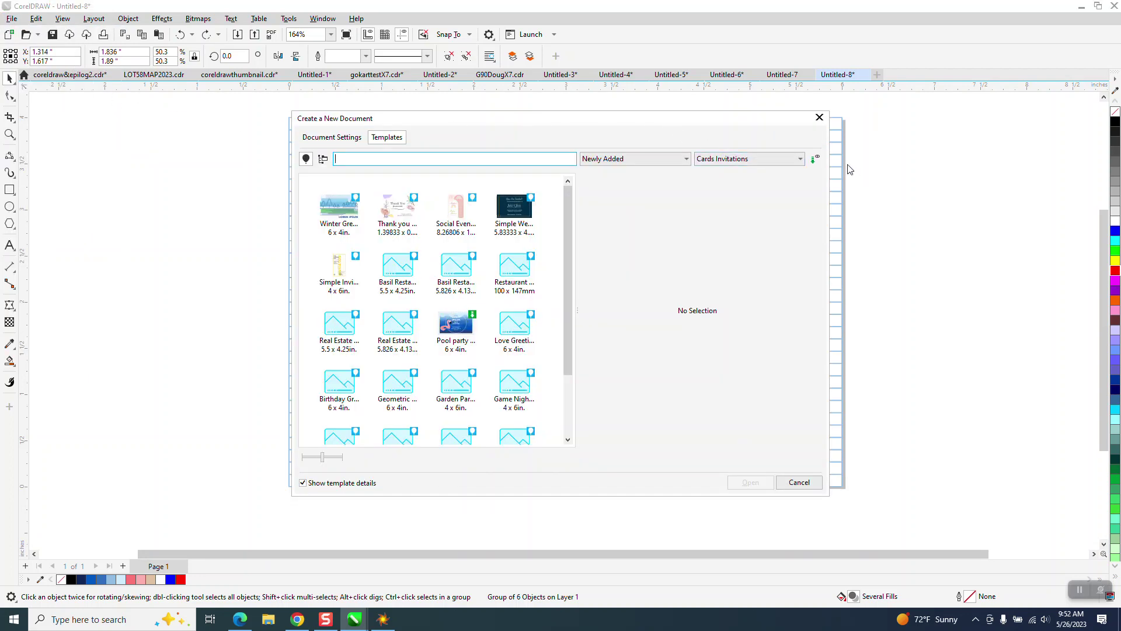
left_click(801, 159)
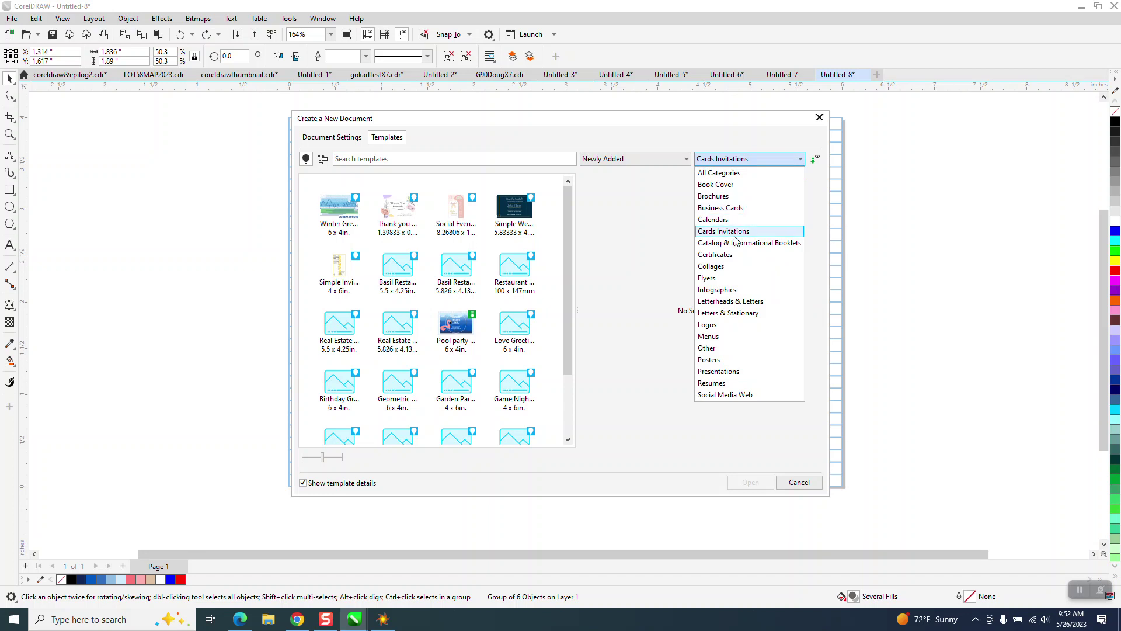
left_click(730, 255)
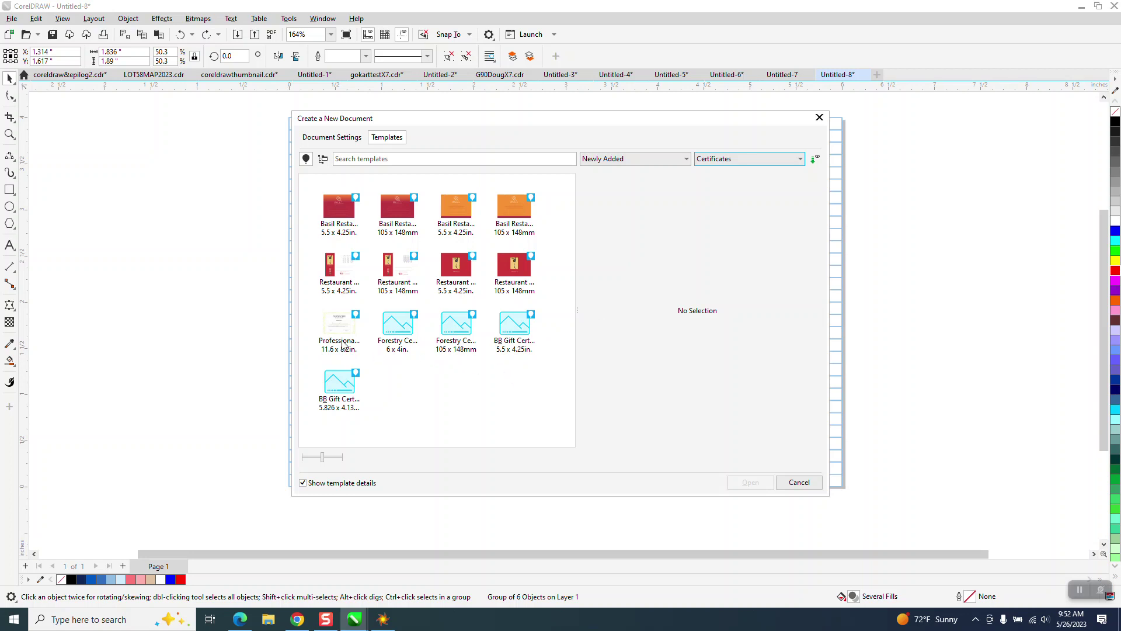
left_click(330, 330)
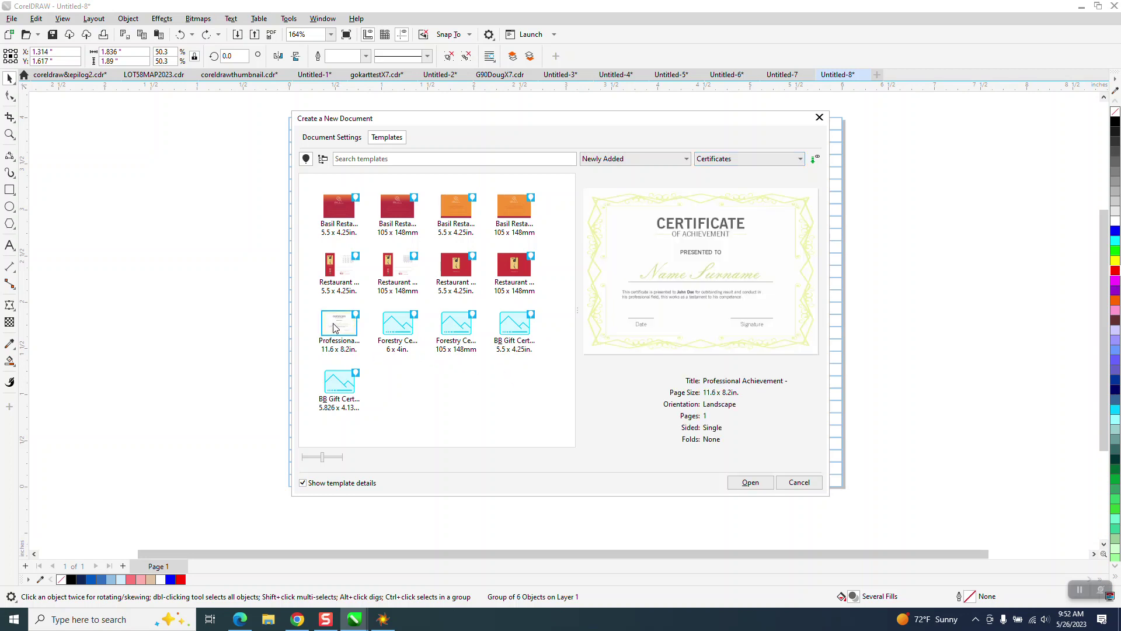
left_click(748, 483)
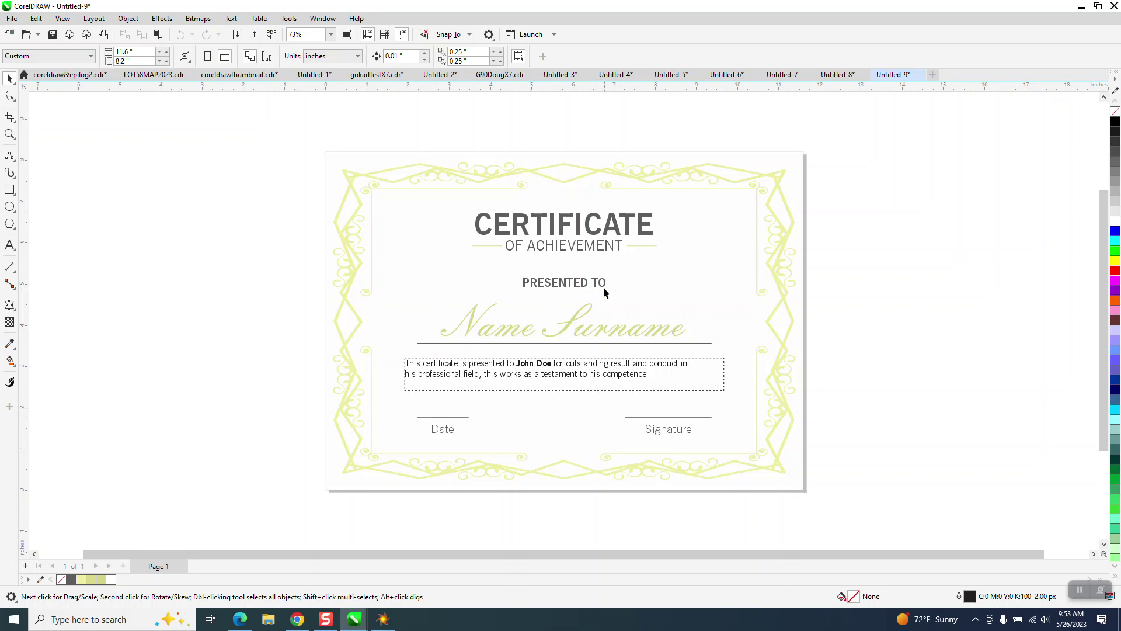
Step: Change the "Name Surname" line on the certificate from its script font to a plain monospaced font
left_click(586, 312)
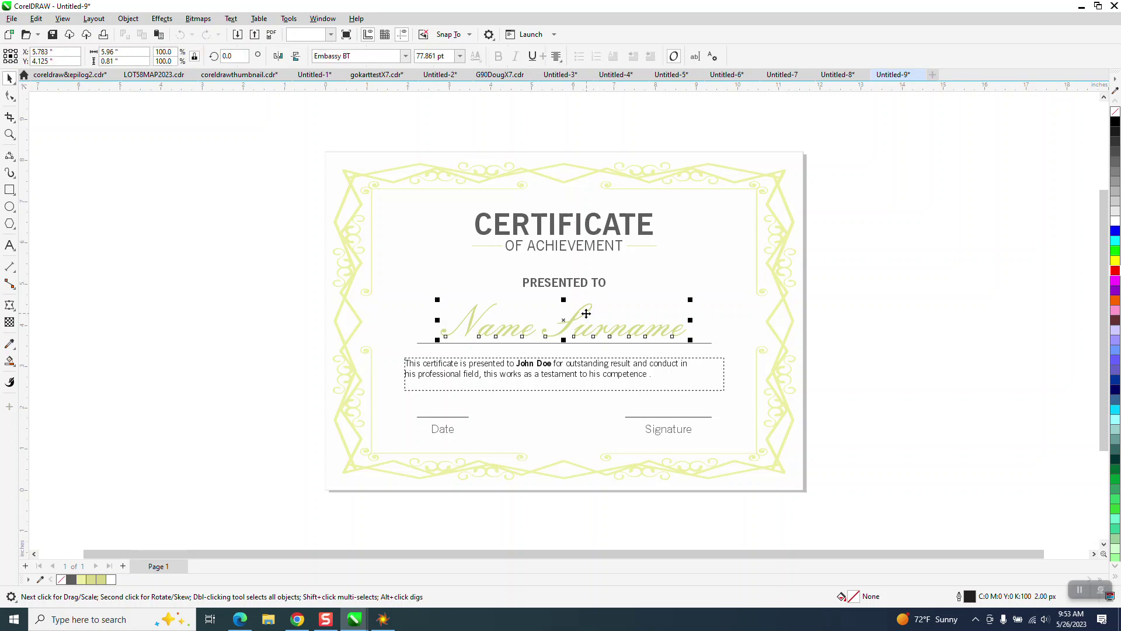
left_click(405, 59)
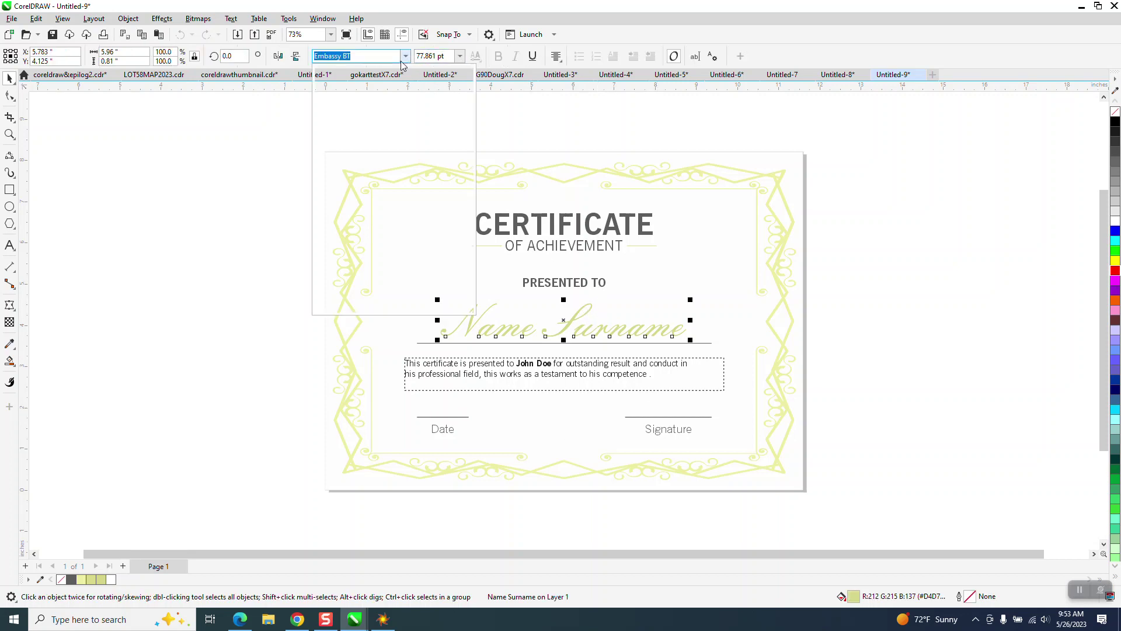
left_click(369, 124)
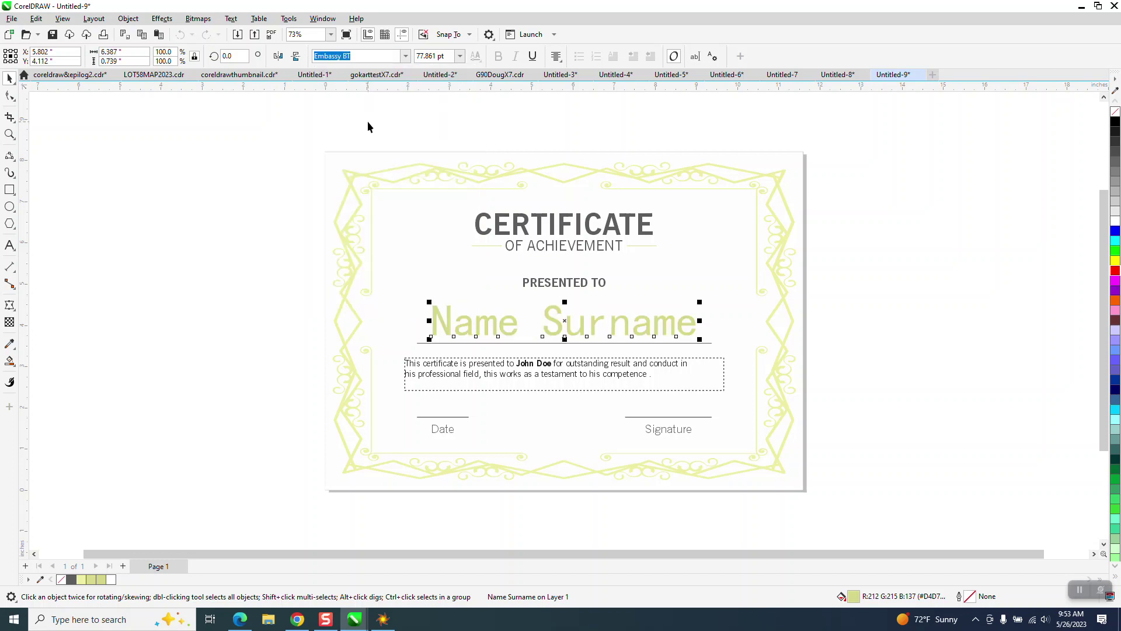
Step: Fill the certificate's ornamental border with black and move it off the page, to the left of the sheet
left_click(393, 171)
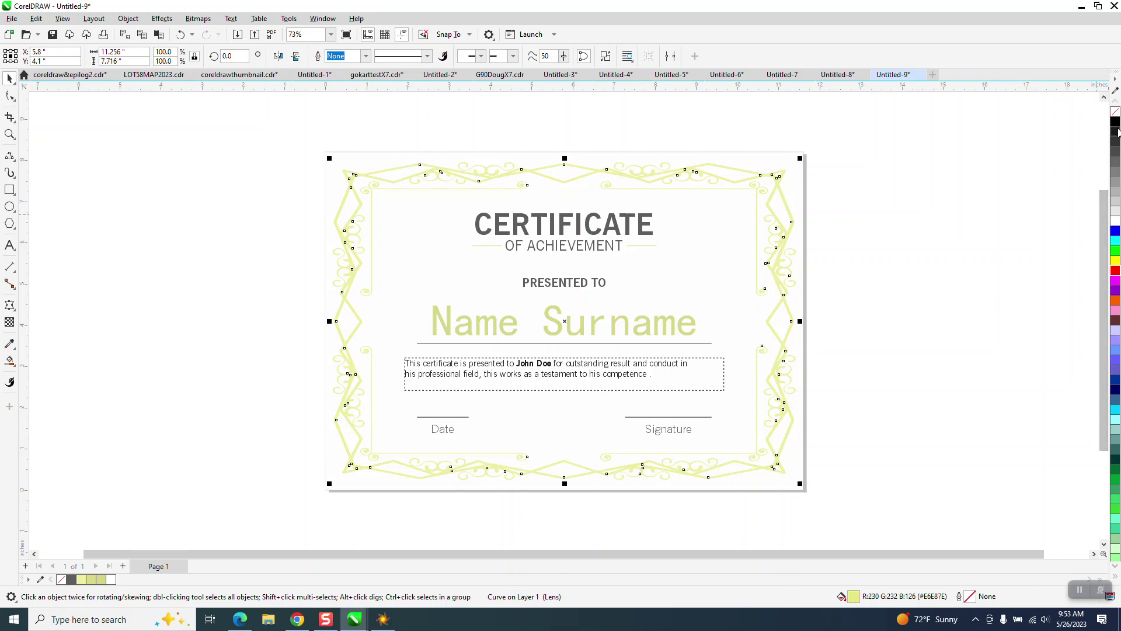
right_click(1115, 122)
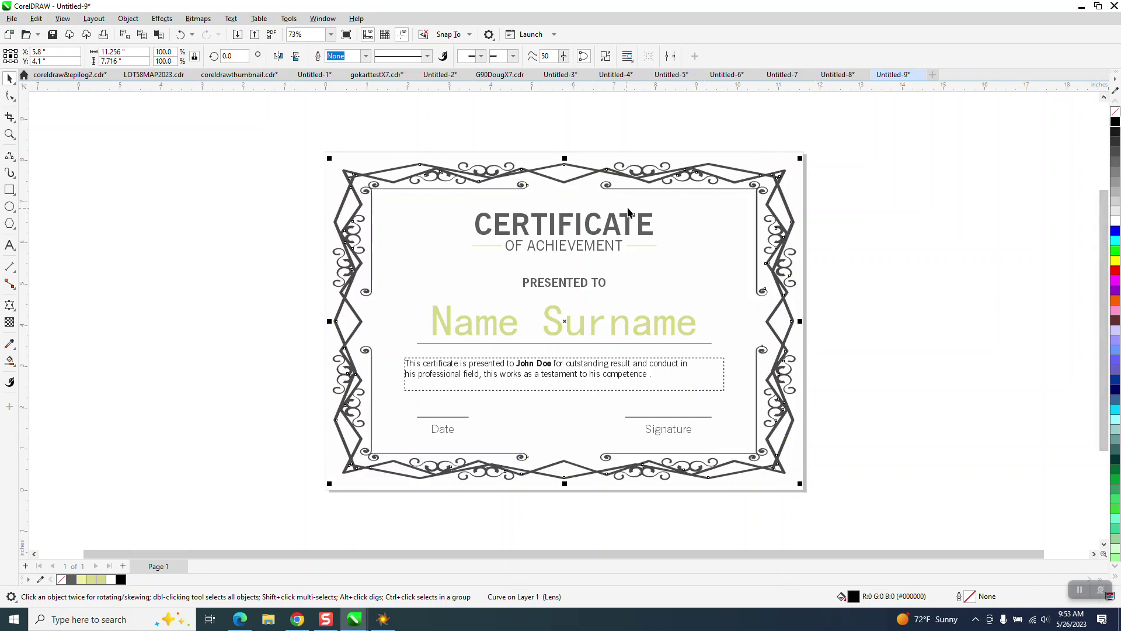
scroll(636, 280, "down", 1)
left_click_drag(596, 286, 277, 264)
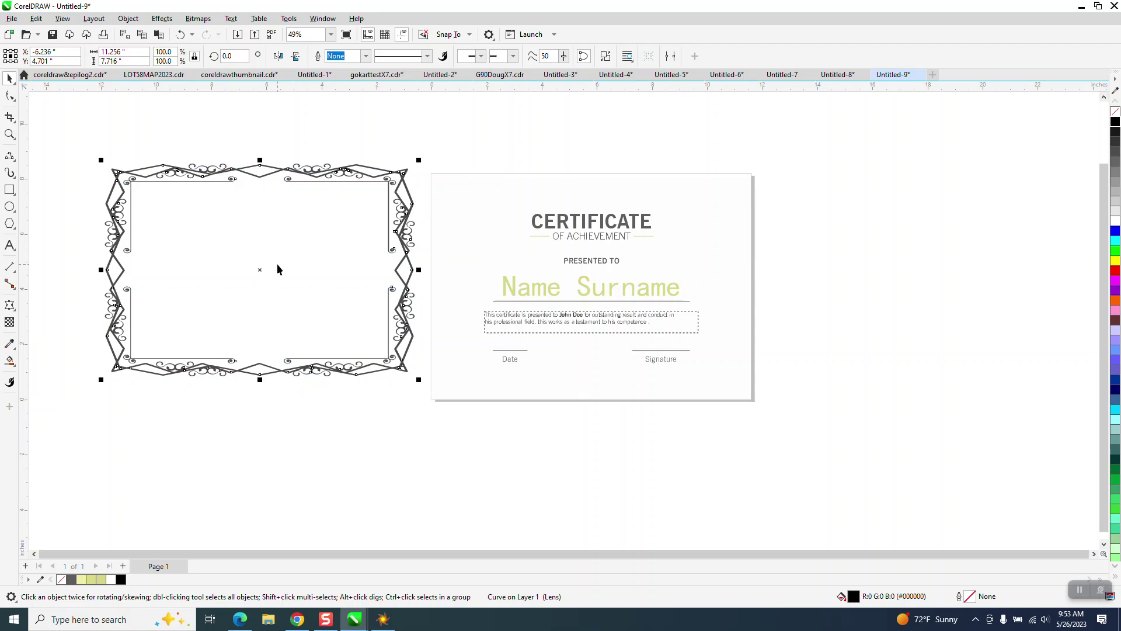
Step: Inspect the border's line work up close, and delete all the certificate text and lines left on the page
left_click(10, 133)
left_click_drag(131, 153, 306, 202)
scroll(337, 210, "down", 4)
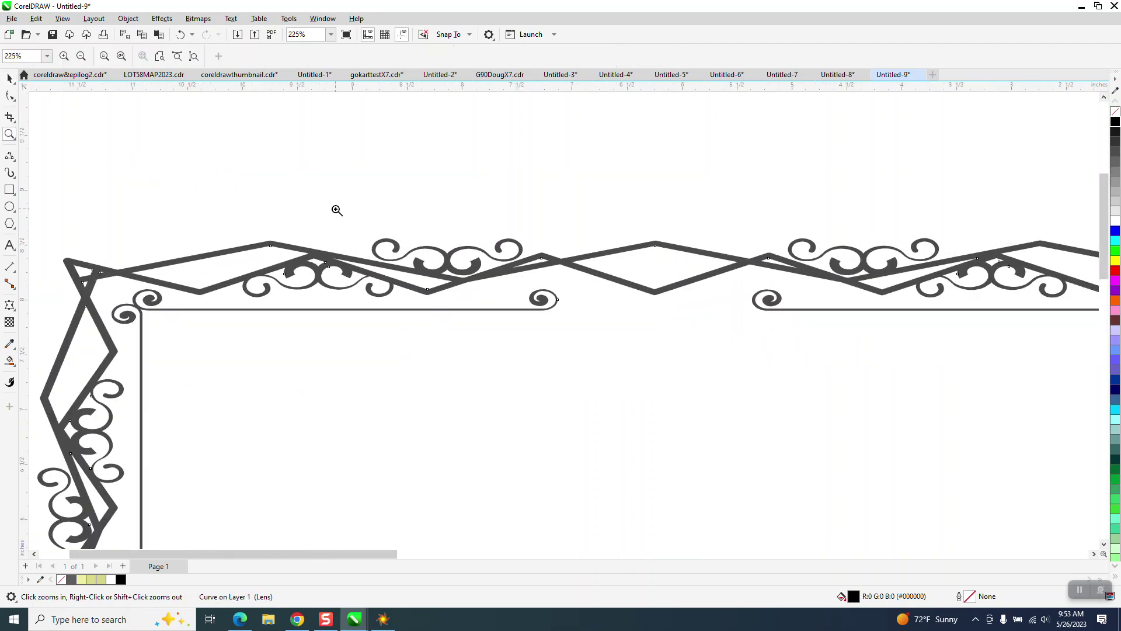
scroll(336, 210, "down", 2)
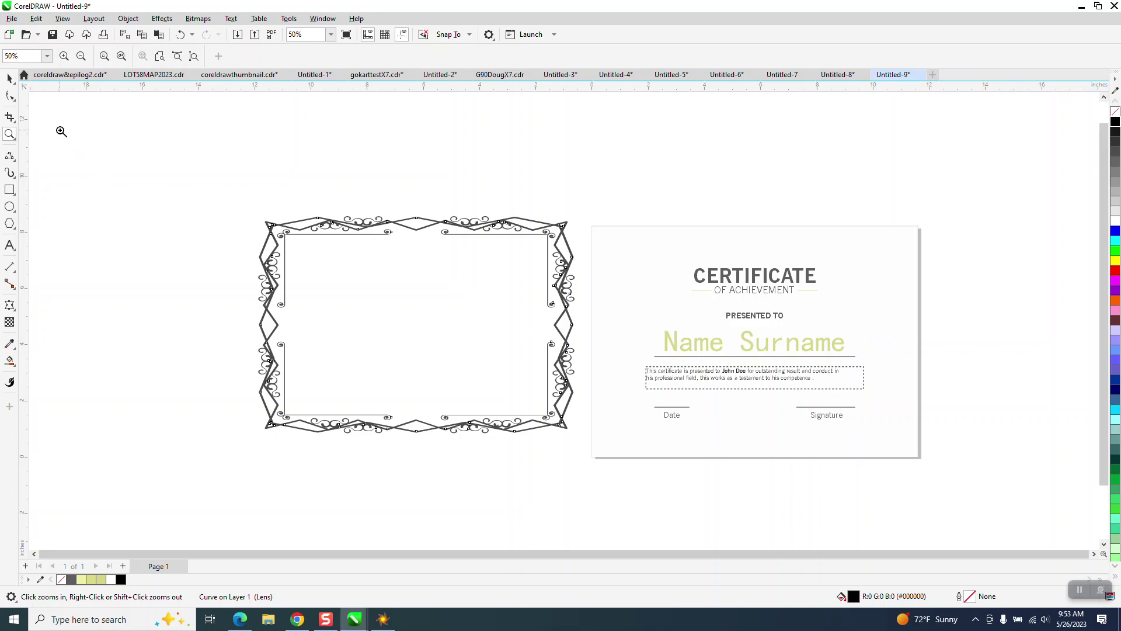
left_click(10, 78)
left_click_drag(606, 196, 968, 471)
key("Delete")
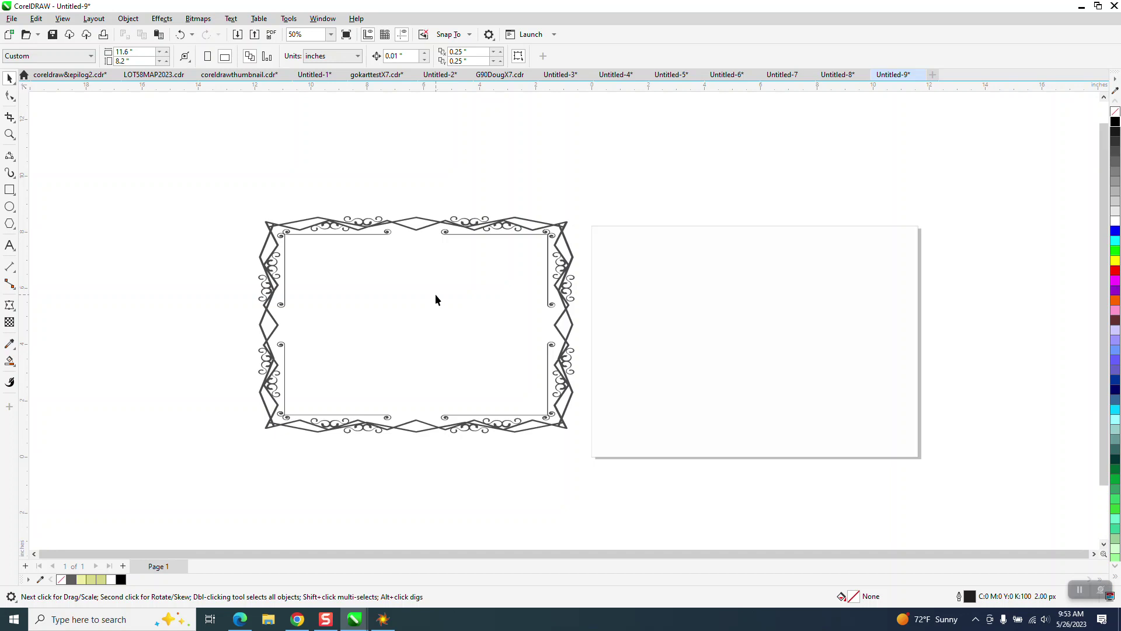
Step: Centre the black ornamental border on the empty page
left_click(265, 304)
key("p")
scroll(321, 310, "down", 1)
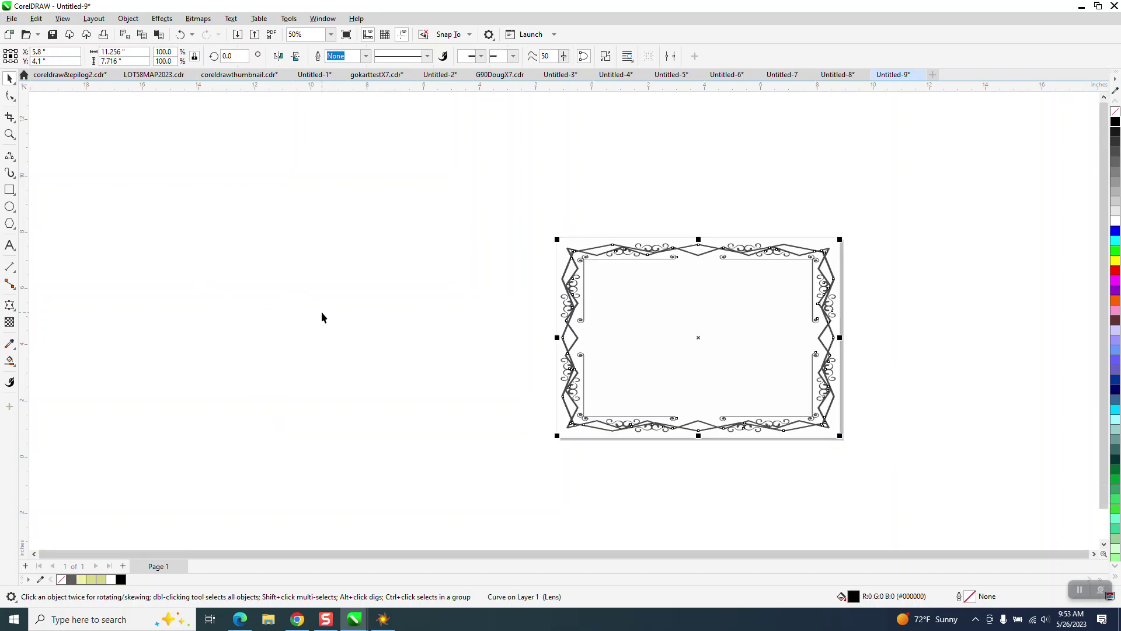